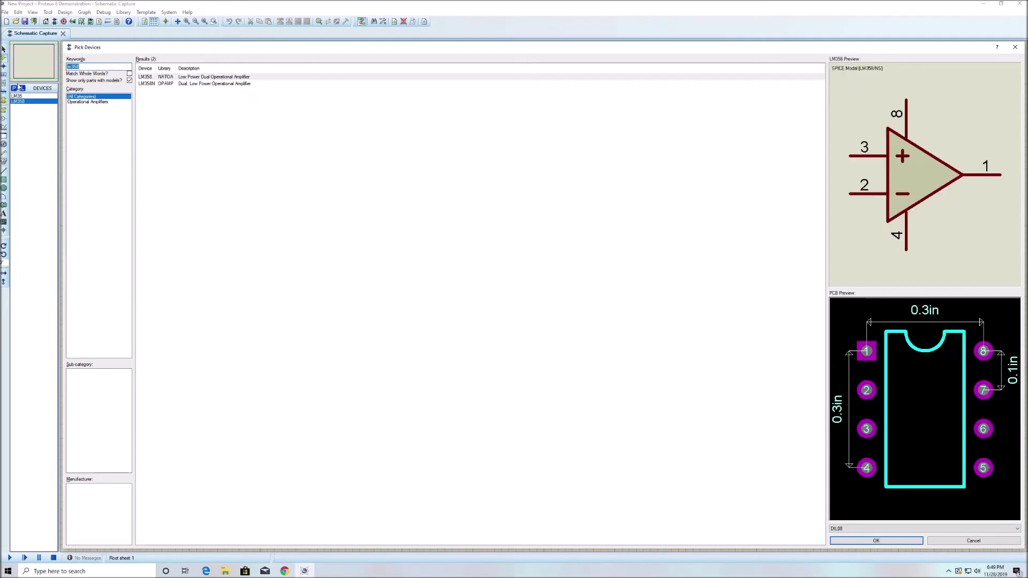
- Add the potentiometer, 1k resistor, blue LED and 1N4007 diode to the device list
{"action": "type", "text": "pot"}
{"action": "key", "text": "Return"}
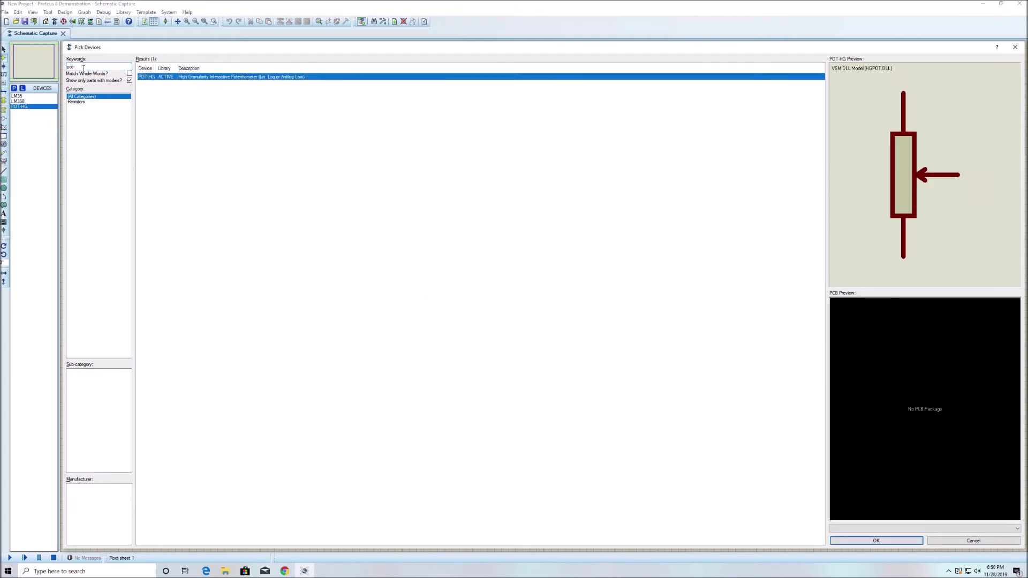
{"action": "type", "text": "resistor 1k"}
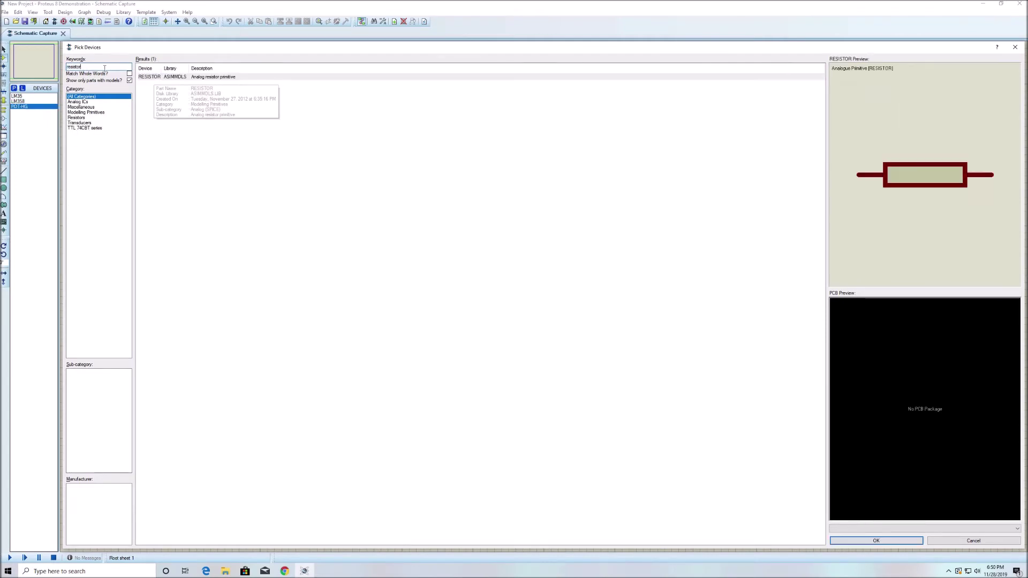
{"action": "double_click", "coordinate": [234, 78]}
{"action": "key", "text": "BackSpace"}
{"action": "type", "text": "led"}
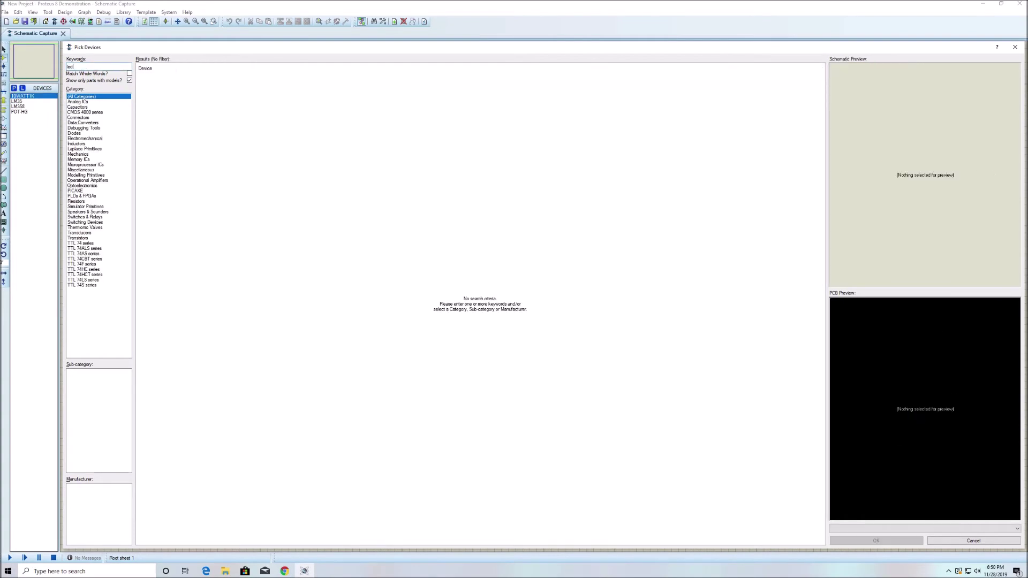
{"action": "double_click", "coordinate": [242, 414]}
{"action": "type", "text": "1n4007"}
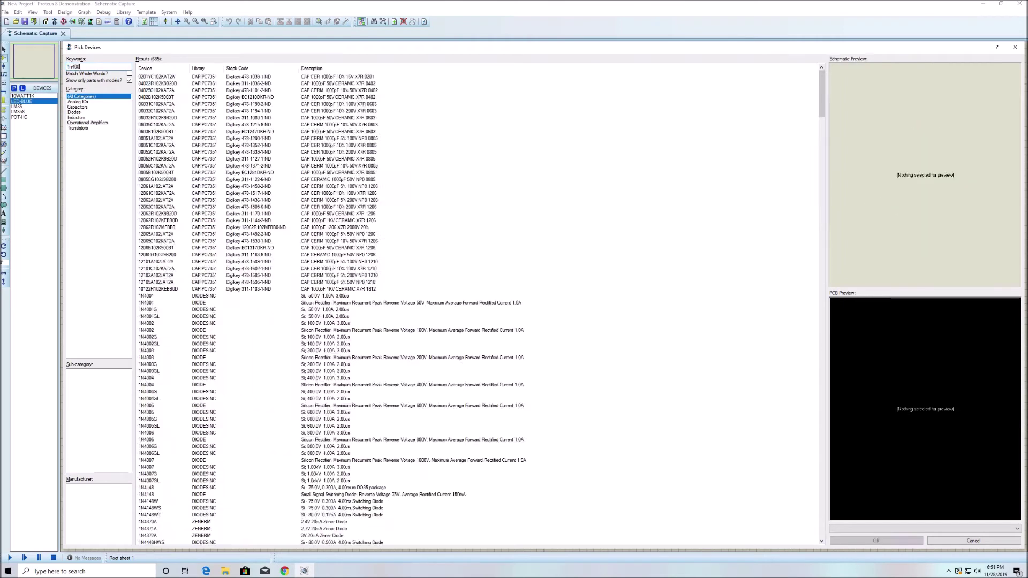
{"action": "key", "text": "Return"}
- Add the BC547 transistor, relay and motor to the device list
{"action": "key", "text": "BackSpace"}
{"action": "type", "text": "bc547"}
{"action": "key", "text": "Return"}
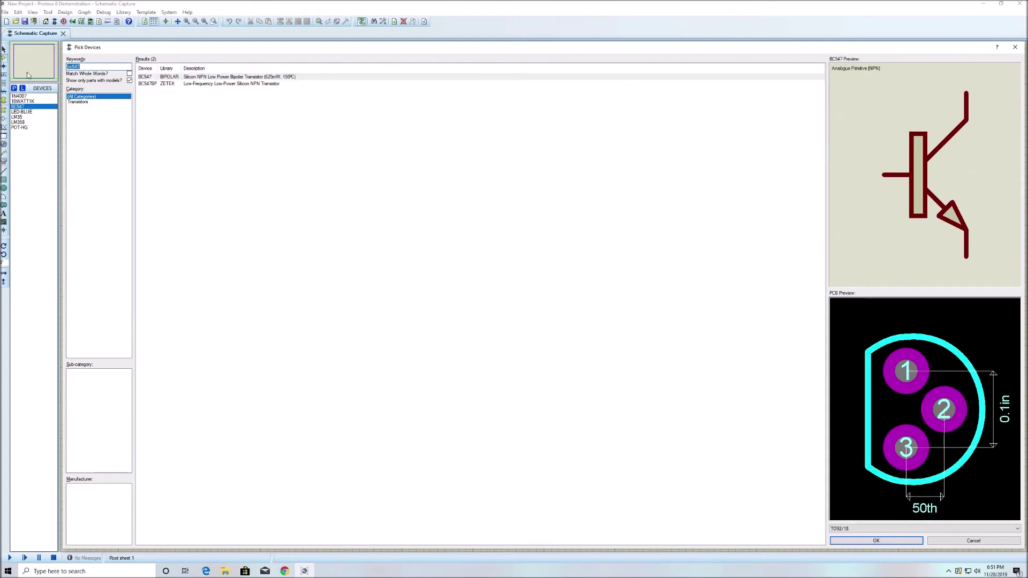
{"action": "type", "text": "relay"}
{"action": "key", "text": "Return"}
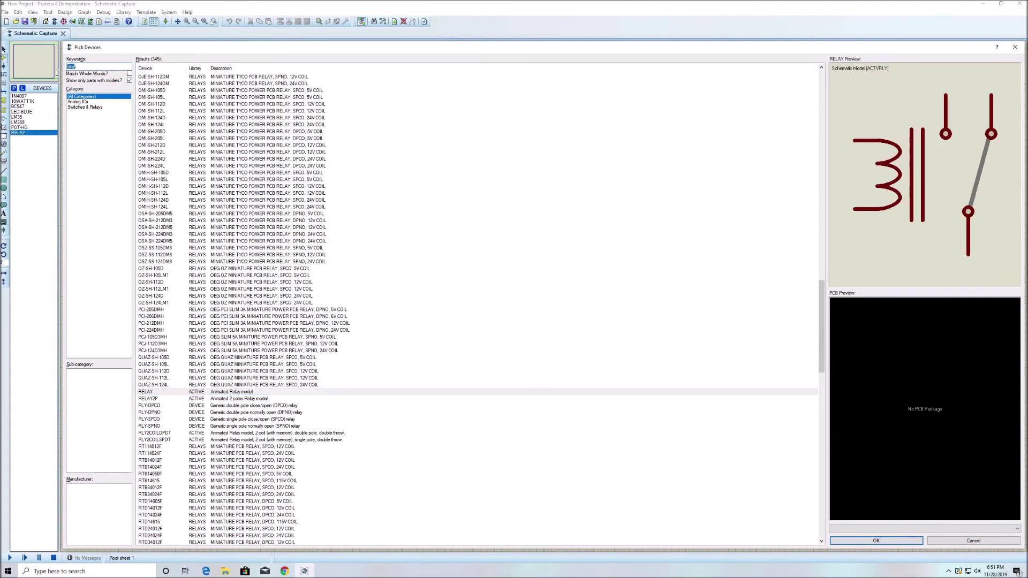
{"action": "key", "text": "BackSpace"}
{"action": "type", "text": "motor"}
{"action": "key", "text": "Return"}
{"action": "key", "text": "BackSpace"}
- Add the battery part, then place 12V battery B1, diode D1 and resistor R1
{"action": "type", "text": "battery"}
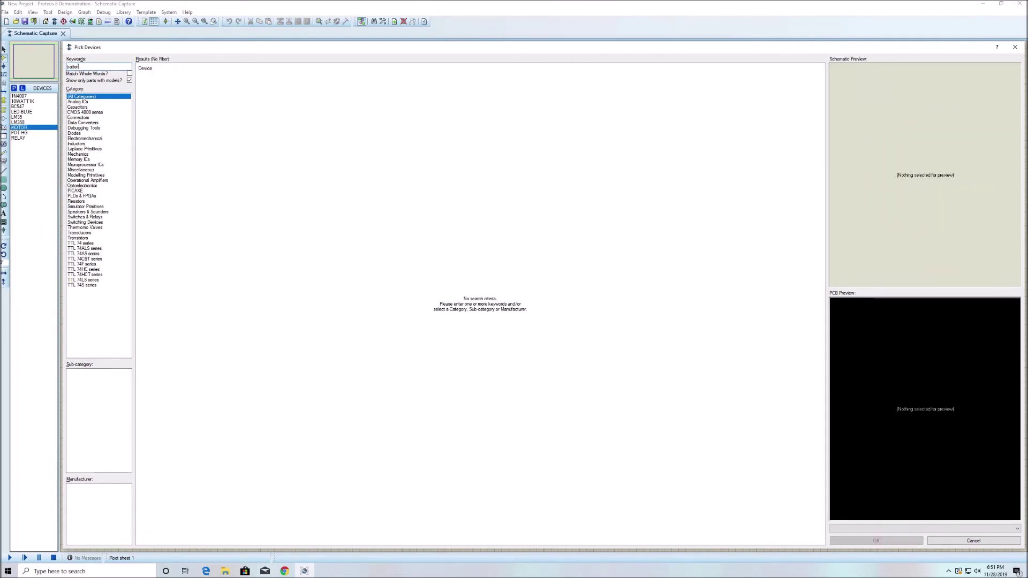
{"action": "double_click", "coordinate": [208, 82]}
{"action": "left_click", "coordinate": [728, 278]}
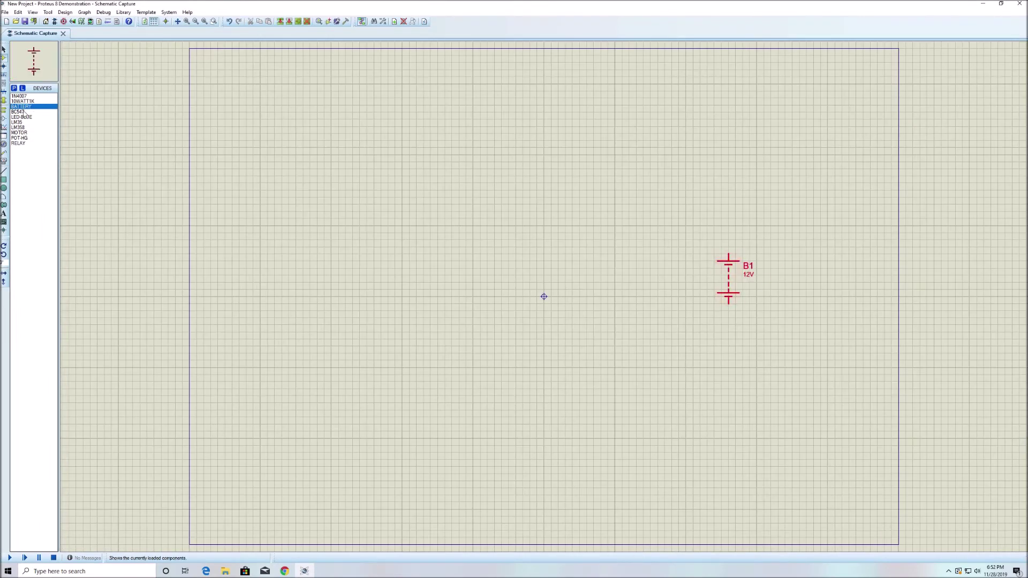
{"action": "left_click", "coordinate": [22, 96]}
{"action": "left_click", "coordinate": [614, 215]}
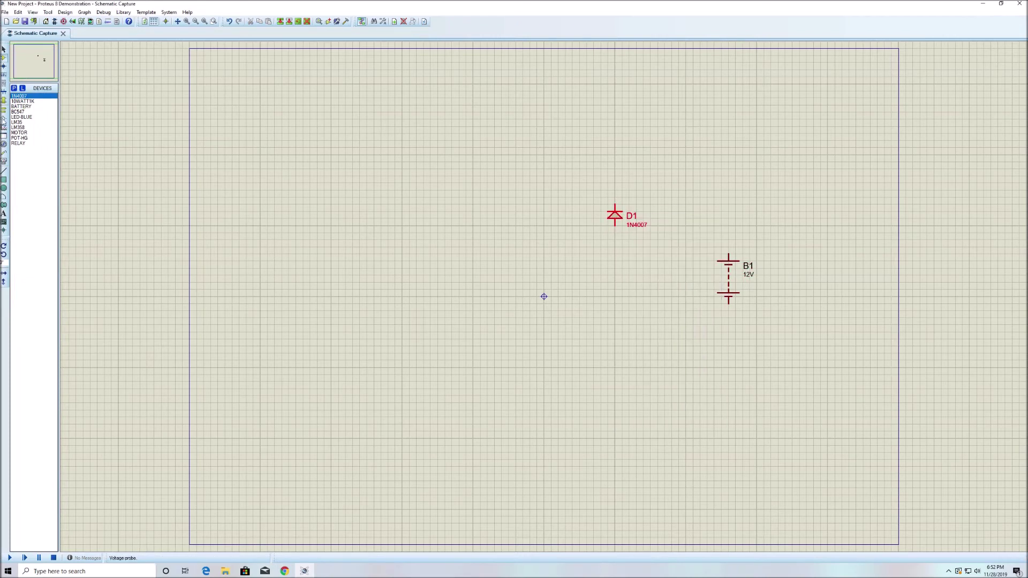
{"action": "left_click", "coordinate": [22, 101]}
{"action": "left_click", "coordinate": [554, 282]}
- Place transistor Q1, blue LED D2, LM35 sensor U1 and LM358 op-amp U2:A
{"action": "left_click", "coordinate": [17, 112]}
{"action": "left_click", "coordinate": [591, 283]}
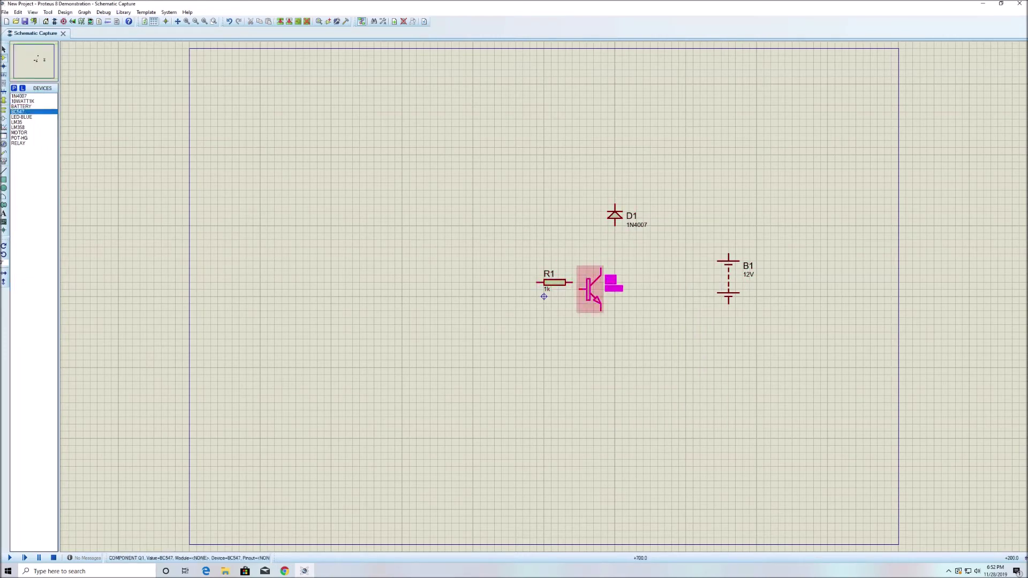
{"action": "left_click", "coordinate": [22, 117]}
{"action": "left_click", "coordinate": [579, 212]}
{"action": "left_click", "coordinate": [17, 122]}
{"action": "left_click", "coordinate": [267, 247]}
{"action": "left_click", "coordinate": [18, 127]}
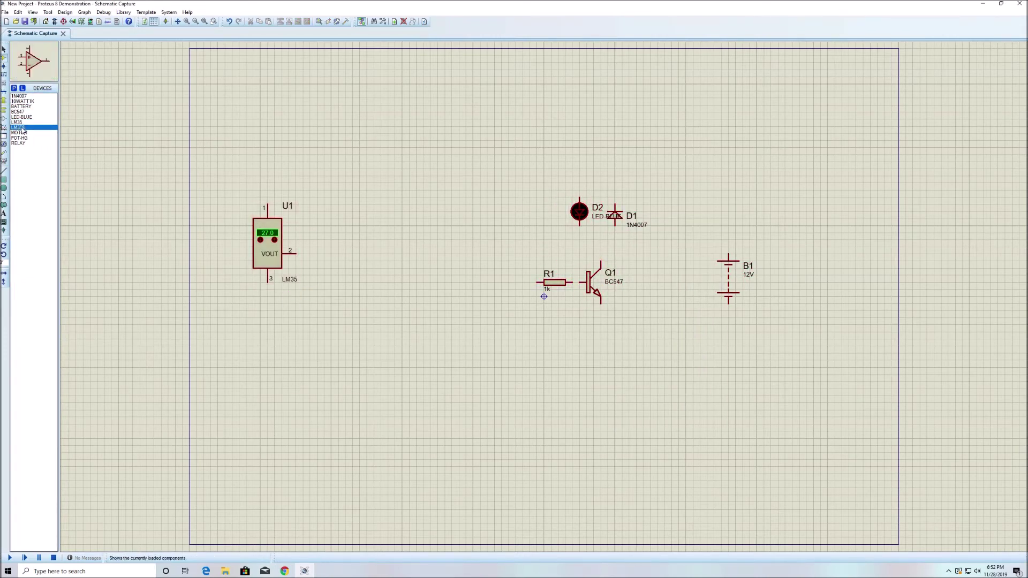
{"action": "left_click", "coordinate": [501, 283]}
- Place the motor, potentiometer RV1 and relay RL1, then move battery B1 up-right
{"action": "left_click", "coordinate": [19, 132]}
{"action": "left_click", "coordinate": [700, 354]}
{"action": "left_click", "coordinate": [19, 137]}
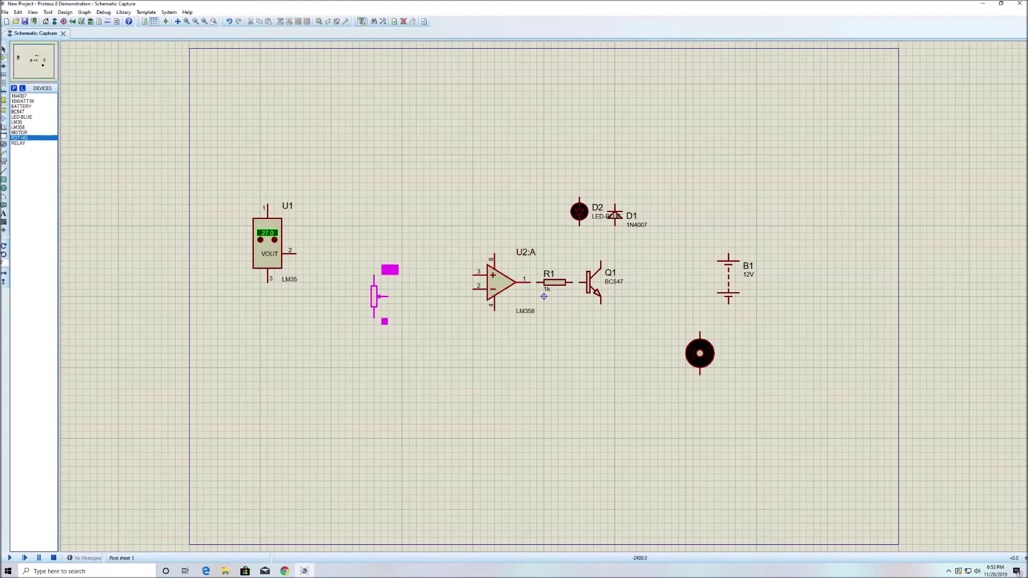
{"action": "left_click", "coordinate": [375, 297]}
{"action": "left_click", "coordinate": [18, 143]}
{"action": "left_click", "coordinate": [672, 221]}
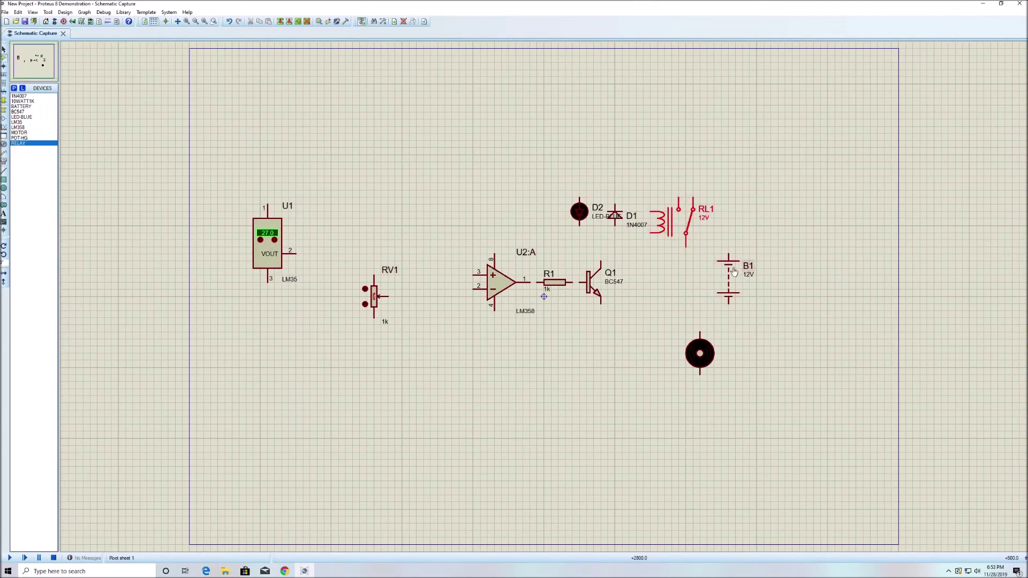
{"action": "left_click_drag", "start_coordinate": [728, 278], "coordinate": [757, 272]}
- Wire the battery, relay contacts and motor into a loop
{"action": "left_click", "coordinate": [757, 248]}
{"action": "left_click", "coordinate": [678, 199]}
{"action": "left_click", "coordinate": [686, 246]}
{"action": "left_click", "coordinate": [700, 333]}
{"action": "left_click", "coordinate": [756, 296]}
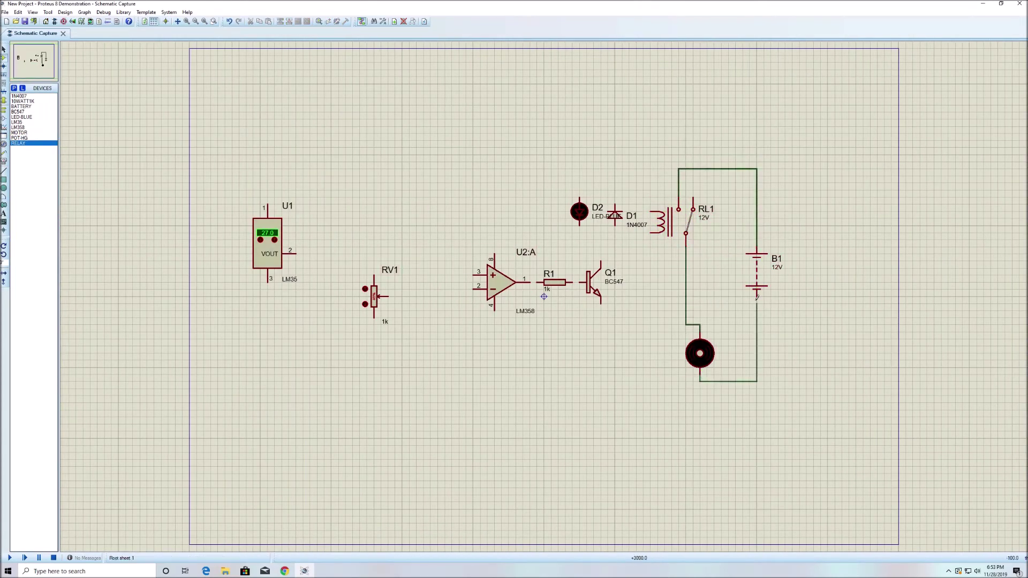
{"action": "left_click", "coordinate": [700, 375]}
- Shift LED D2, then connect the relay coil and diode D1 to Q1's collector
{"action": "left_click_drag", "start_coordinate": [586, 215], "coordinate": [565, 187]}
{"action": "left_click", "coordinate": [651, 233]}
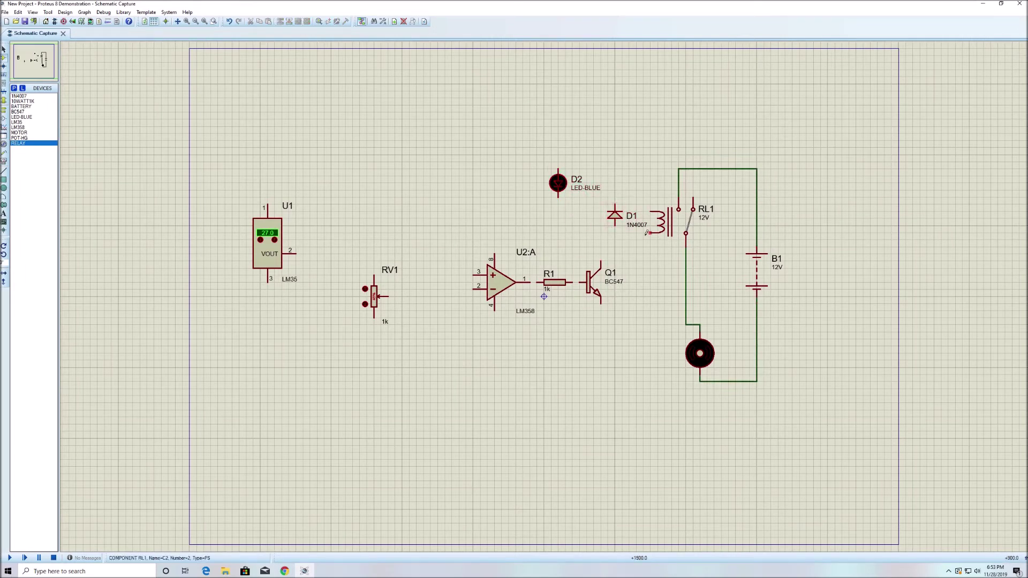
{"action": "left_click", "coordinate": [601, 265]}
{"action": "left_click", "coordinate": [615, 220]}
{"action": "left_click", "coordinate": [615, 233]}
- Run a top supply wire from U2:A pin 8 to the relay coil, joining D1 and D2
{"action": "left_click", "coordinate": [494, 255]}
{"action": "left_click", "coordinate": [495, 155]}
{"action": "left_click", "coordinate": [643, 155]}
{"action": "left_click", "coordinate": [650, 211]}
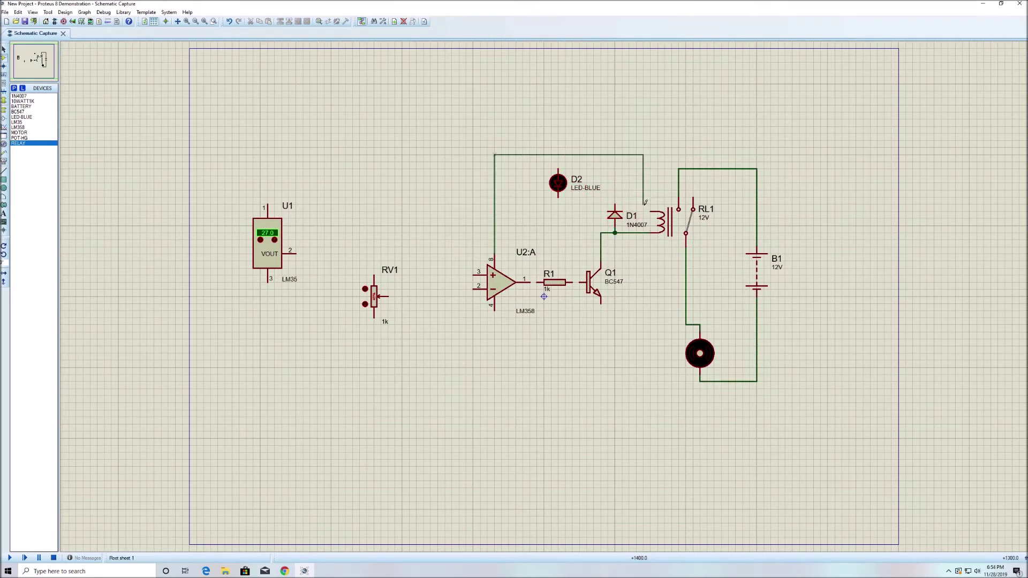
{"action": "left_click", "coordinate": [615, 206]}
{"action": "left_click", "coordinate": [615, 155]}
{"action": "left_click_drag", "start_coordinate": [560, 189], "coordinate": [581, 188]}
{"action": "left_click", "coordinate": [580, 171]}
{"action": "left_click", "coordinate": [580, 155]}
- Place 1k resistor R2 below the LED and wire it to Q1's collector
{"action": "left_click", "coordinate": [22, 101]}
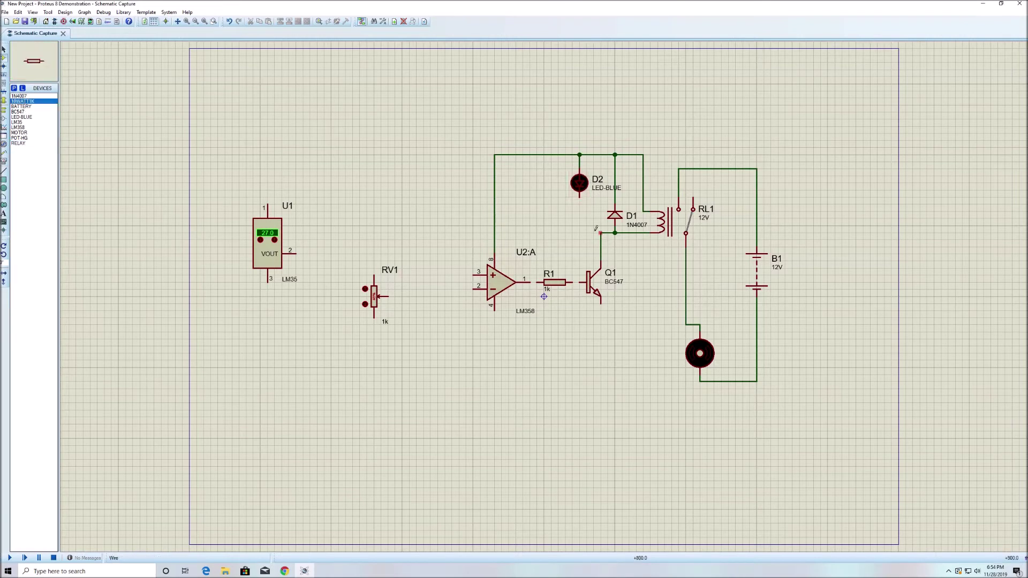
{"action": "left_click", "coordinate": [579, 226]}
{"action": "left_click", "coordinate": [580, 240]}
{"action": "left_click", "coordinate": [601, 247]}
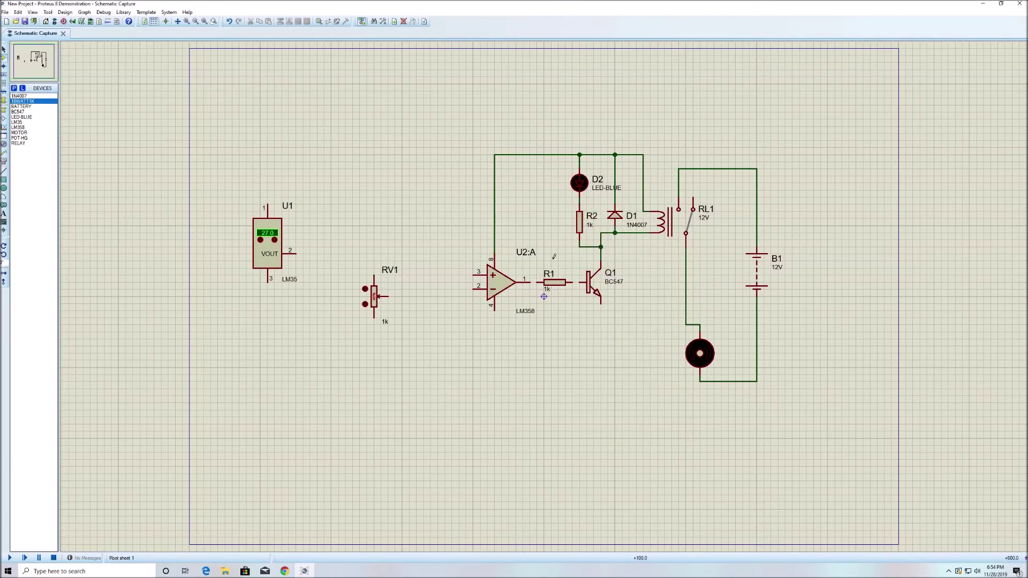
- Build the ground rail from Q1's emitter to U1 pin 3, joining RV1 and U2:A pin 4
{"action": "left_click", "coordinate": [601, 303]}
{"action": "left_click", "coordinate": [267, 283]}
{"action": "left_click", "coordinate": [374, 318]}
{"action": "left_click", "coordinate": [374, 367]}
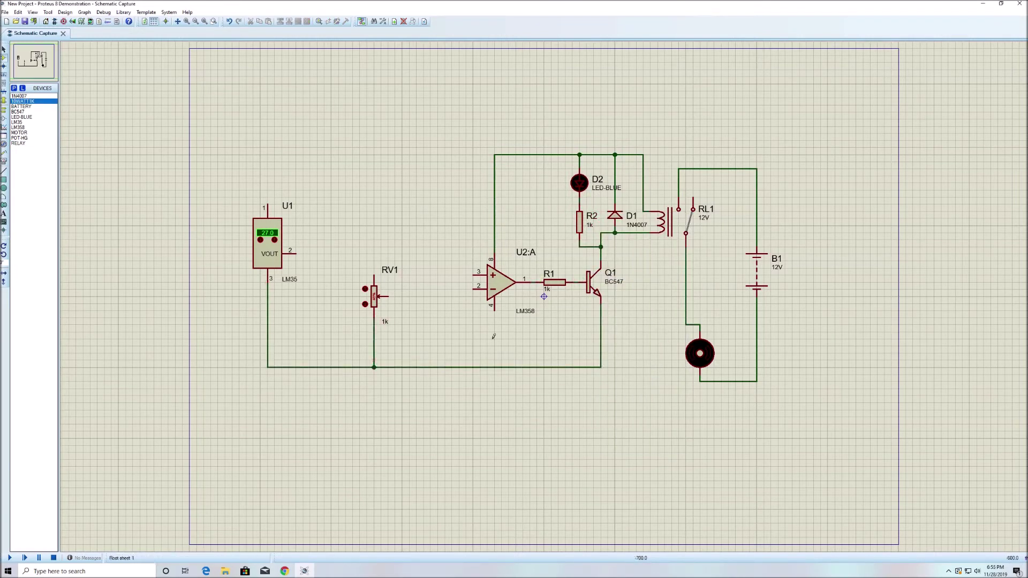
{"action": "left_click", "coordinate": [494, 310]}
{"action": "left_click", "coordinate": [494, 368]}
- Connect U1 and RV1 to the supply rail, and the LM35 output to U2:A pin 3
{"action": "left_click", "coordinate": [267, 204]}
{"action": "left_click", "coordinate": [494, 155]}
{"action": "left_click", "coordinate": [373, 275]}
{"action": "left_click", "coordinate": [374, 154]}
{"action": "left_click", "coordinate": [296, 254]}
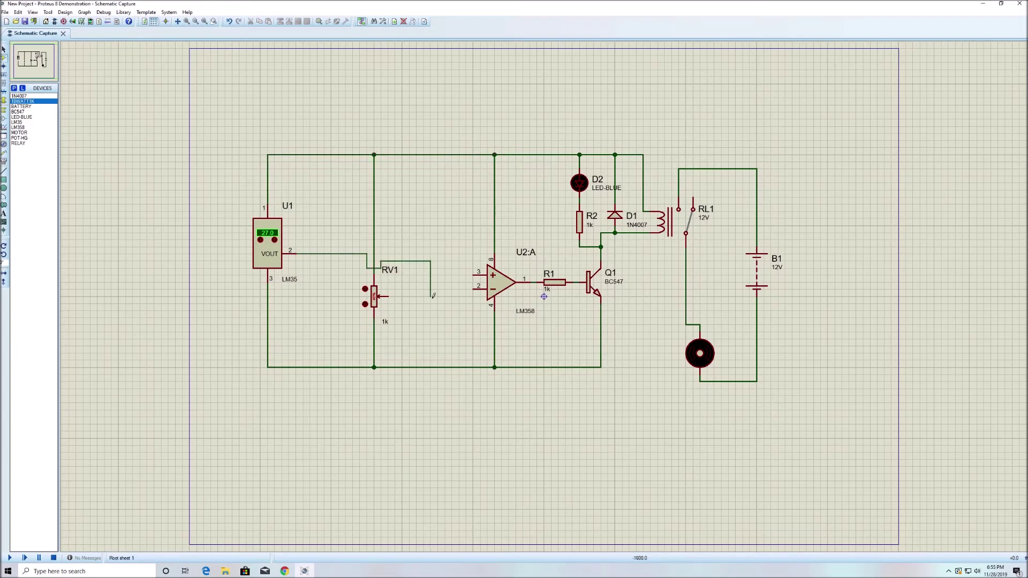
- Wire U2:A pin 2 to RV1's wiper and place a ground symbol below the bottom rail
{"action": "left_click", "coordinate": [474, 274]}
{"action": "left_click", "coordinate": [473, 289]}
{"action": "left_click", "coordinate": [397, 296]}
{"action": "left_click", "coordinate": [4, 109]}
{"action": "left_click", "coordinate": [22, 122]}
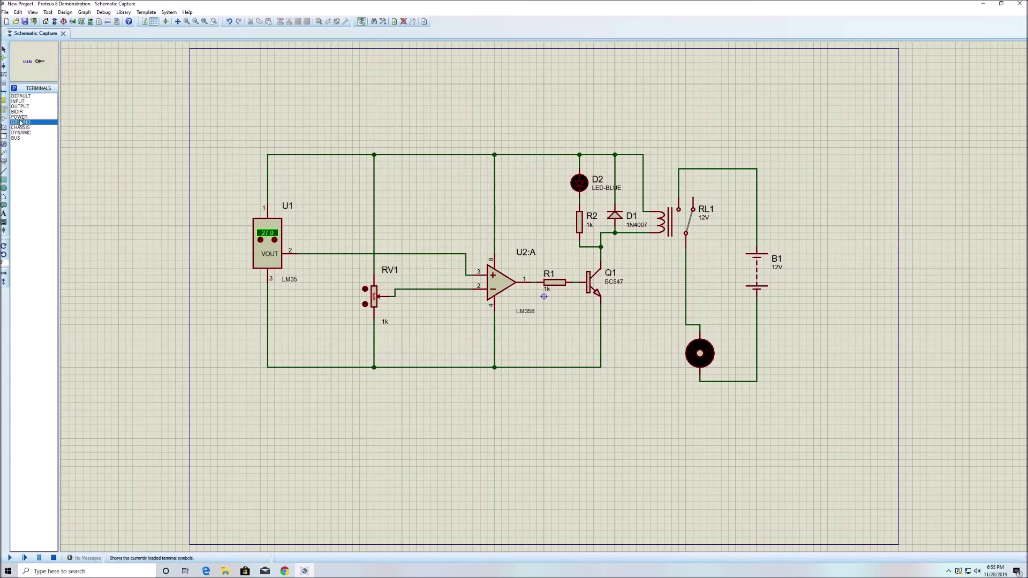
{"action": "left_click", "coordinate": [374, 384]}
- Place a DC supply at the top-left corner and set RV1's value to 10k
{"action": "left_click", "coordinate": [4, 141]}
{"action": "left_click", "coordinate": [268, 155]}
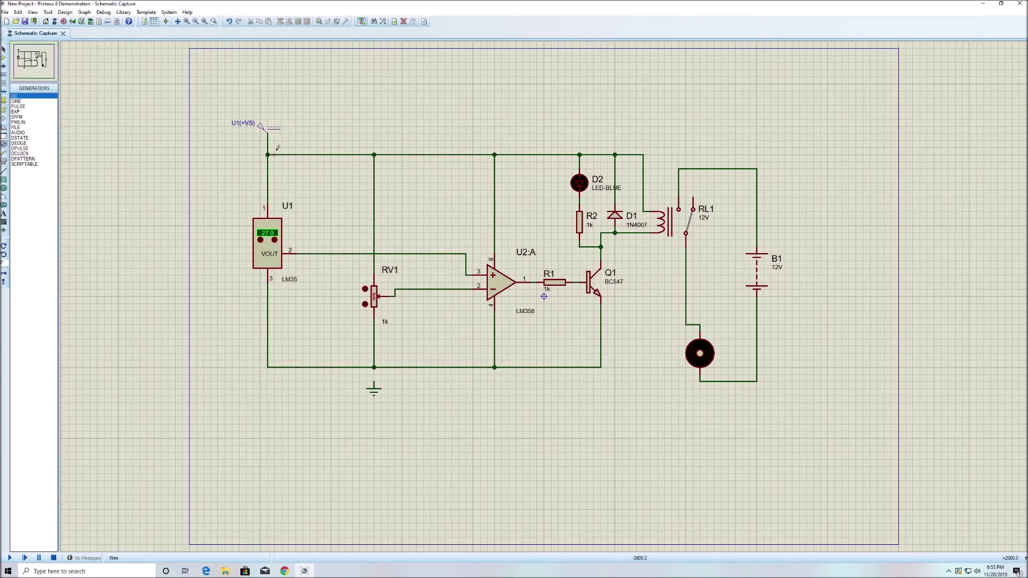
{"action": "double_click", "coordinate": [261, 127]}
{"action": "left_click", "coordinate": [542, 367]}
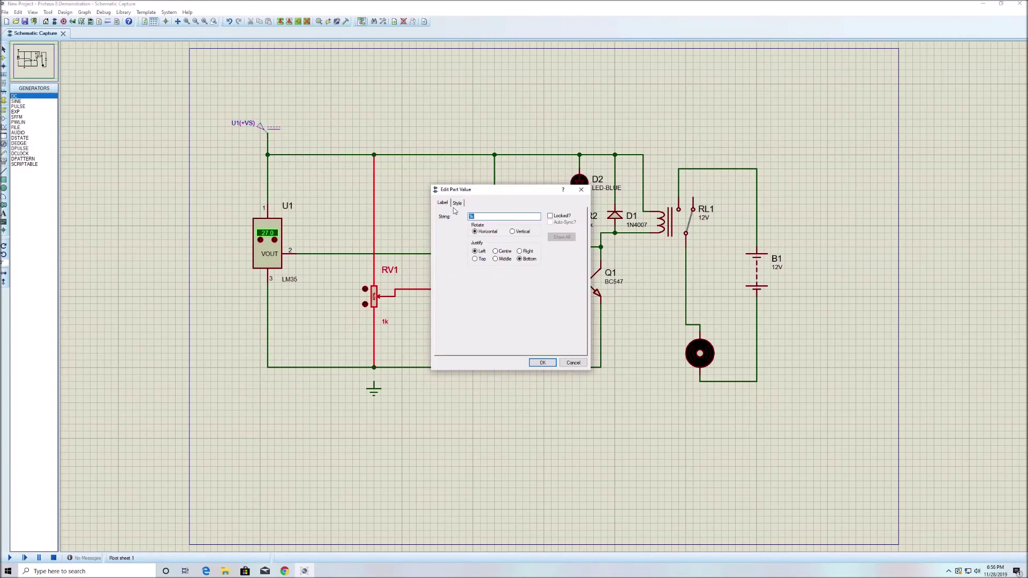
- Test-run the simulation, change relay RL1's value to 5v, and restart the simulation
{"action": "key", "text": "F12"}
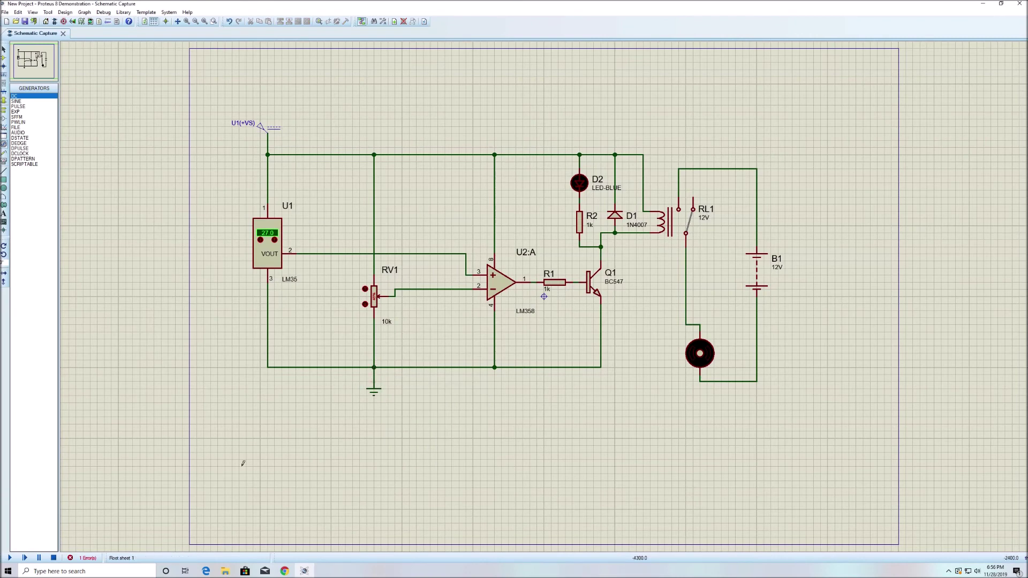
{"action": "left_click", "coordinate": [9, 558]}
{"action": "left_click", "coordinate": [54, 559]}
{"action": "right_click", "coordinate": [663, 203]}
{"action": "left_click", "coordinate": [696, 228]}
{"action": "type", "text": "5v"}
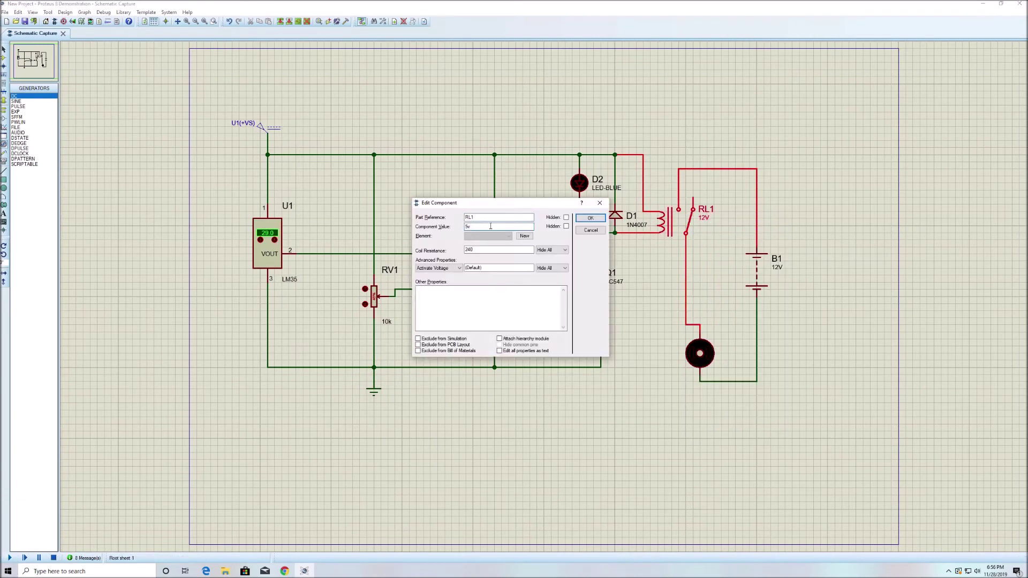
{"action": "key", "text": "Return"}
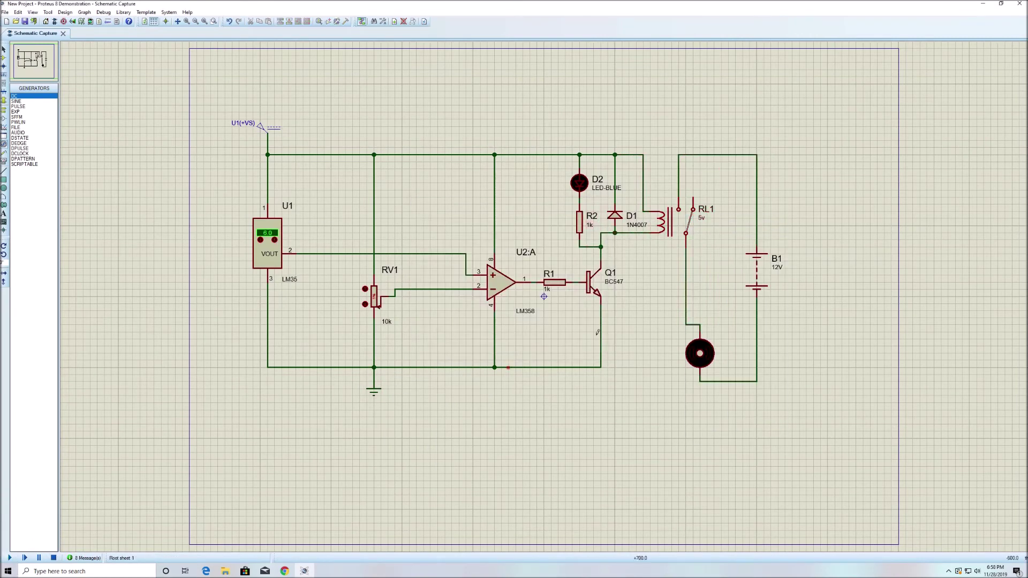
{"action": "left_click", "coordinate": [10, 558]}
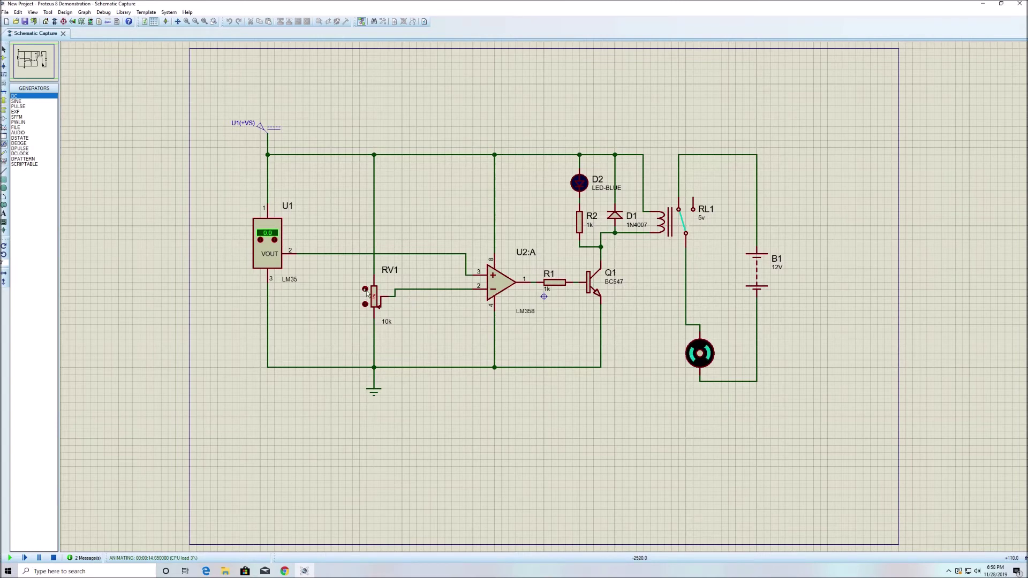
- During simulation, adjust the RV1 threshold and raise the LM35 temperature reading
{"action": "left_click", "coordinate": [366, 290]}
{"action": "left_click", "coordinate": [274, 240]}
- Adjust RV1 twice while stepping the LM35 temperature up from 10
{"action": "left_click", "coordinate": [366, 289]}
{"action": "left_click", "coordinate": [275, 240]}
{"action": "left_click", "coordinate": [365, 289]}
{"action": "left_click", "coordinate": [275, 240]}
{"action": "left_click", "coordinate": [275, 240]}
{"action": "left_click", "coordinate": [275, 241]}
- Lower the LM35 temperature to 25 then 24, then raise it back to 25
{"action": "left_click", "coordinate": [260, 240]}
{"action": "left_click", "coordinate": [261, 240]}
{"action": "left_click", "coordinate": [275, 240]}
- Raise the LM35 temperature from 14 to 15
{"action": "left_click", "coordinate": [275, 240]}
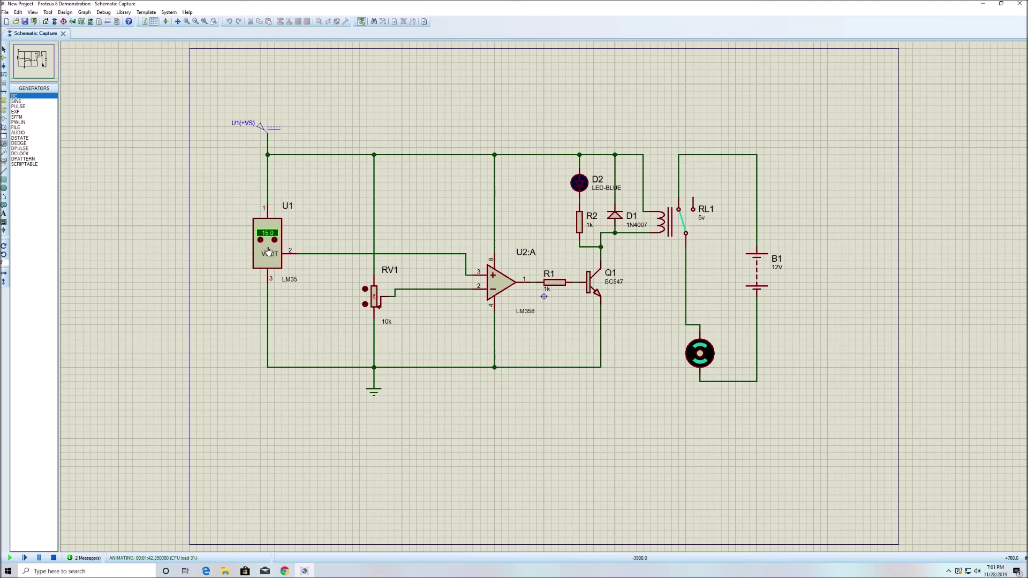